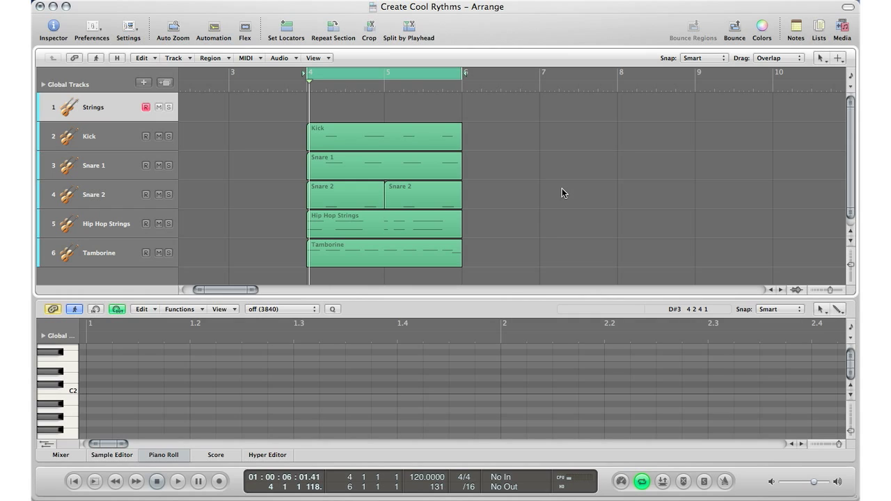
Audition the hip-hop beat, then start recording onto the Strings track with the Caps Lock Keyboard.
{"action": "key", "text": "space"}
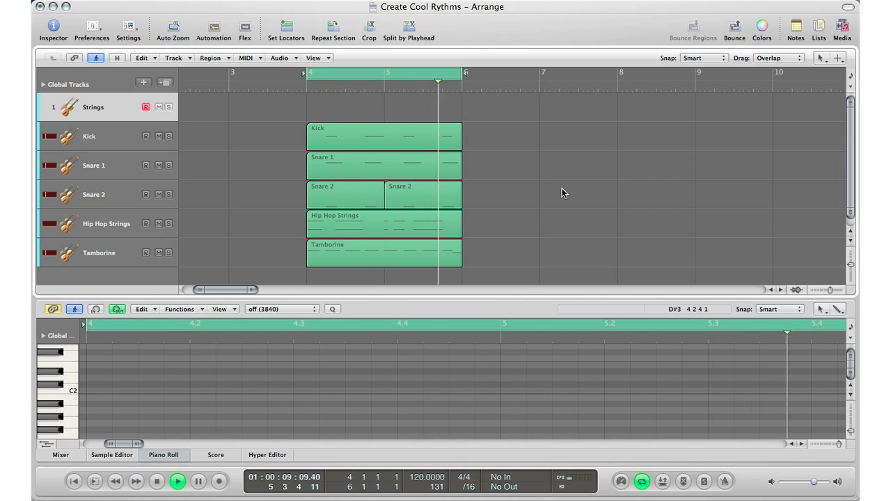
{"action": "key", "text": "space"}
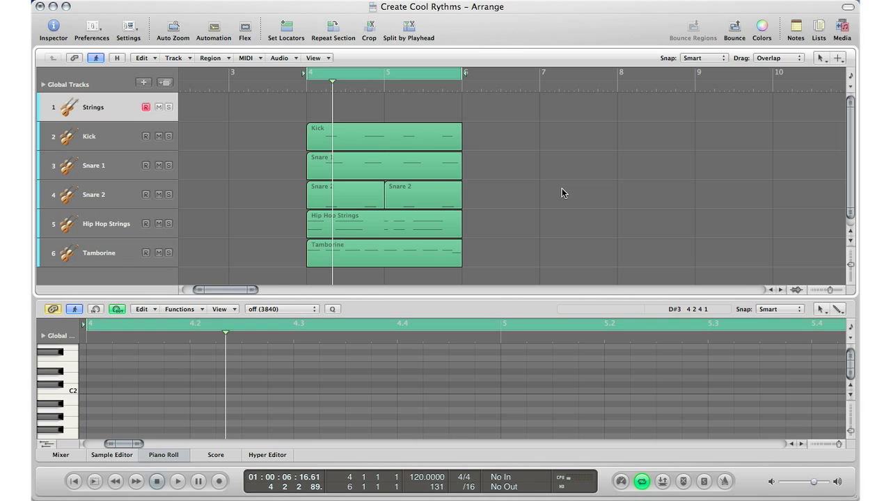
{"action": "key", "text": "Caps_Lock"}
{"action": "key", "text": "r"}
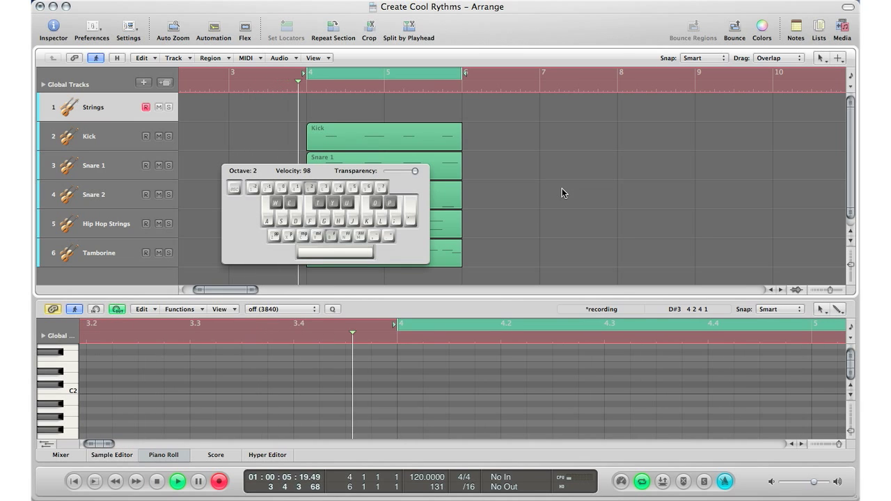
Record a single C2 note onto the Strings track and stop recording.
{"action": "key", "text": "a"}
{"action": "key", "text": "space"}
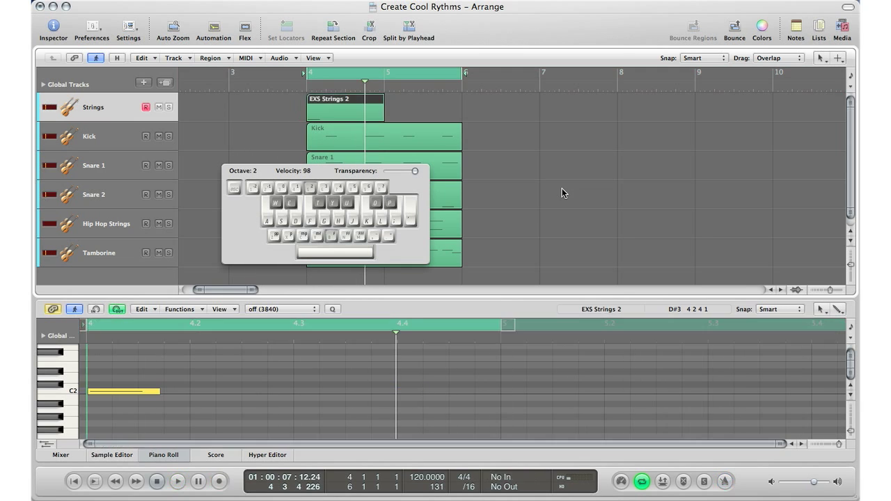
{"action": "key", "text": "Caps_Lock"}
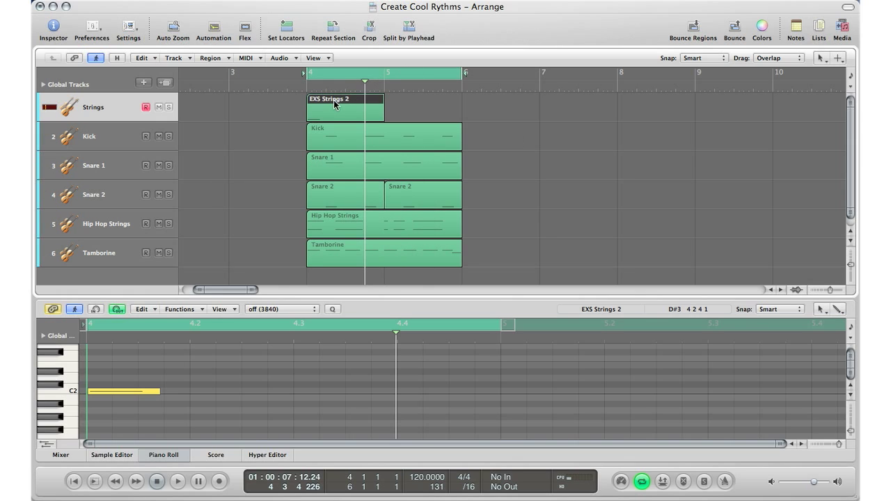
Open the new EXS Strings 2 region in the Piano Roll and make the editor taller.
{"action": "double_click", "coordinate": [334, 106]}
{"action": "double_click", "coordinate": [329, 106]}
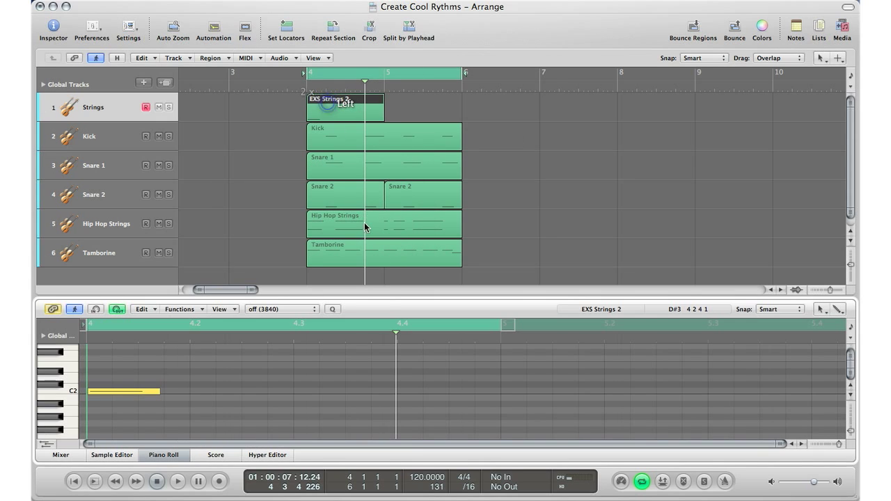
{"action": "left_click_drag", "start_coordinate": [392, 239], "coordinate": [377, 156]}
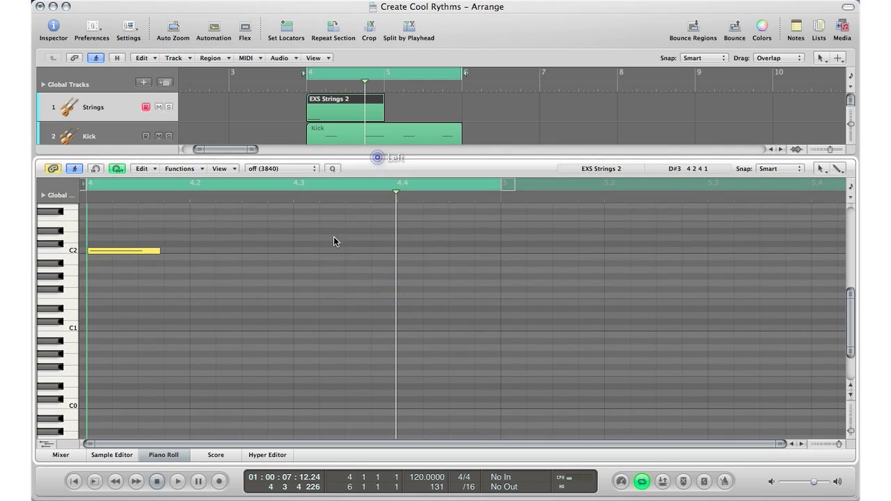
Leave the region's quantize off and shorten the C2 note to a brief 234-tick hit.
{"action": "left_click", "coordinate": [53, 27]}
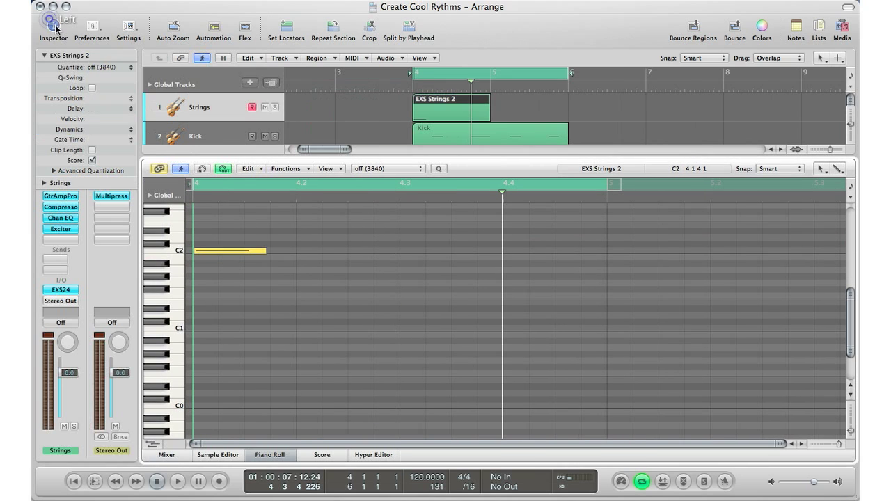
{"action": "left_click", "coordinate": [97, 67]}
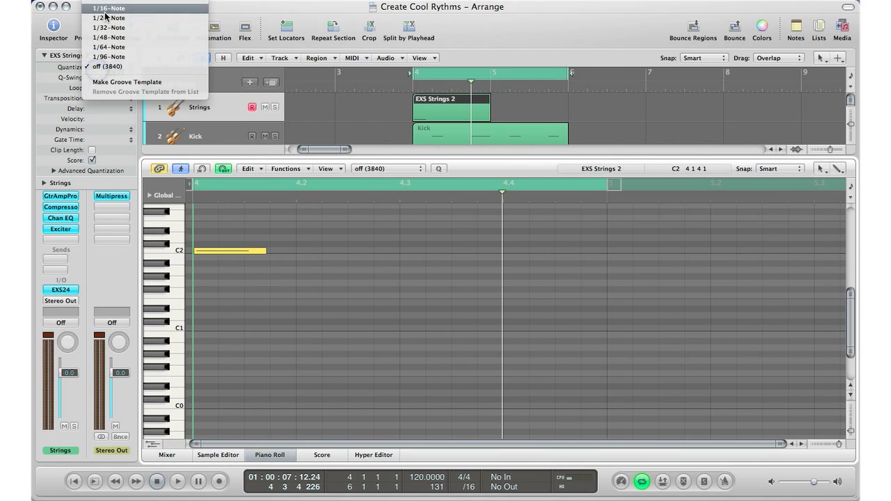
{"action": "left_click", "coordinate": [98, 67]}
{"action": "left_click", "coordinate": [52, 28]}
{"action": "left_click_drag", "start_coordinate": [159, 251], "coordinate": [108, 251]}
Option-drag copies of the note upward from C2 to G#2 into seven rising steps, then play them.
{"action": "right_click", "coordinate": [109, 250]}
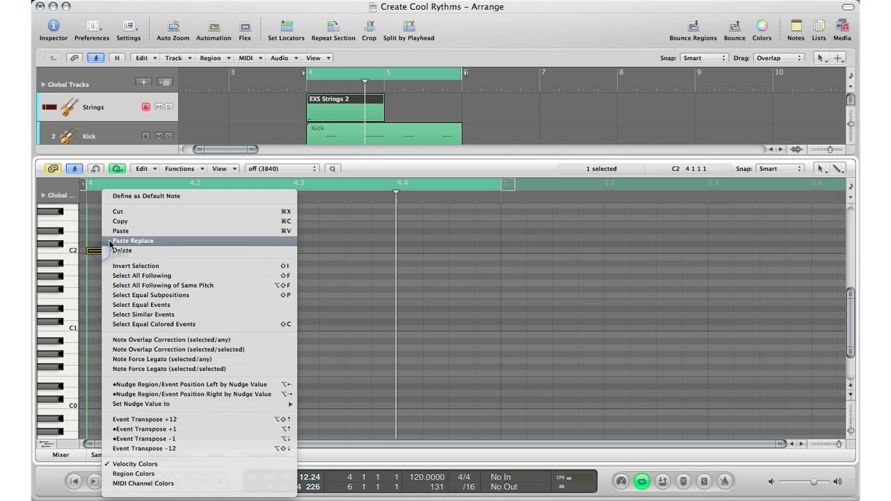
{"action": "left_click", "coordinate": [100, 248]}
{"action": "left_click_drag", "start_coordinate": [98, 251], "coordinate": [179, 222]}
{"action": "scroll", "coordinate": [179, 222], "scroll_direction": "up", "scroll_amount": 5}
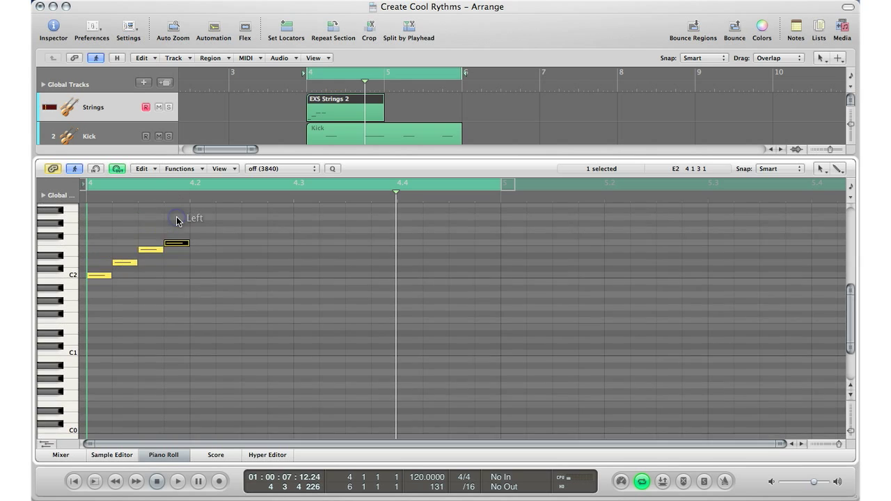
{"action": "left_click_drag", "start_coordinate": [176, 280], "coordinate": [258, 243]}
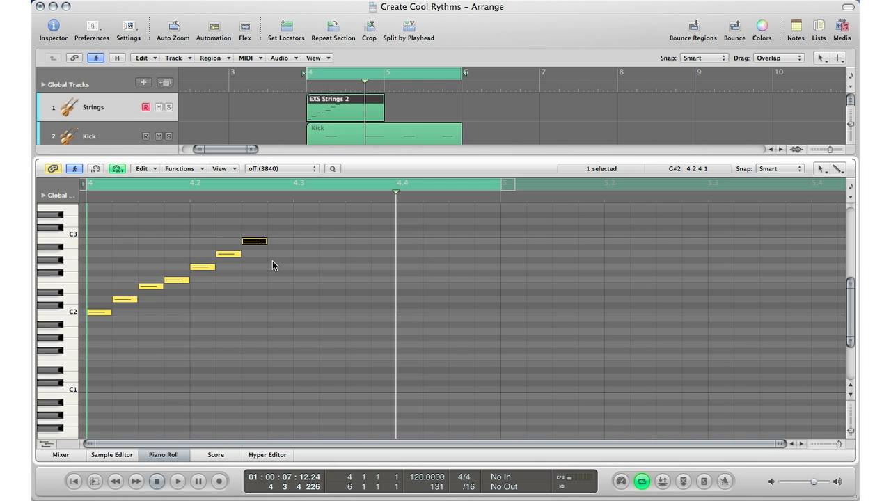
{"action": "key", "text": "space"}
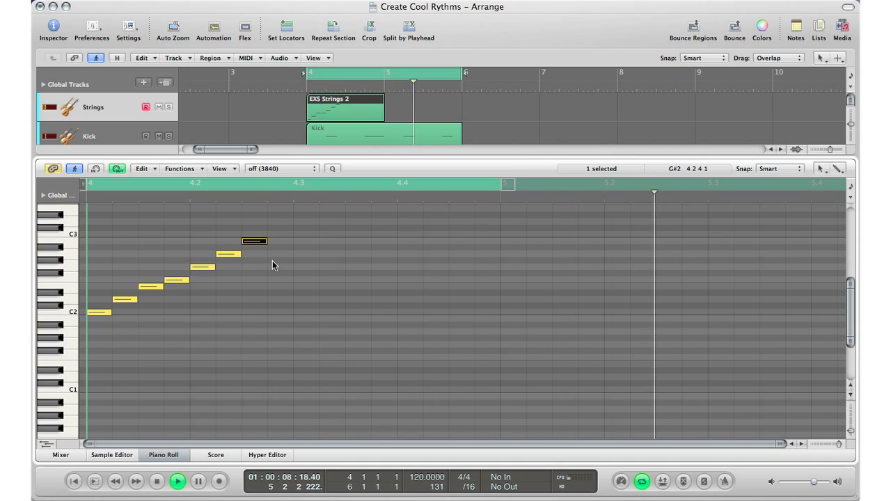
Stop playback of the strings staircase.
{"action": "key", "text": "space"}
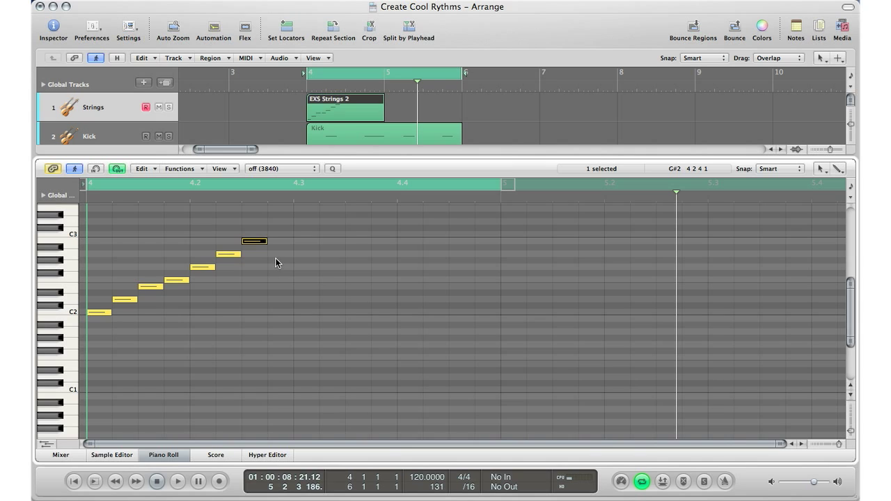
Show the full arrangement and split the EXS Strings 2 region before beat 4.3 with Scissors.
{"action": "key", "text": "x"}
{"action": "key", "text": "x"}
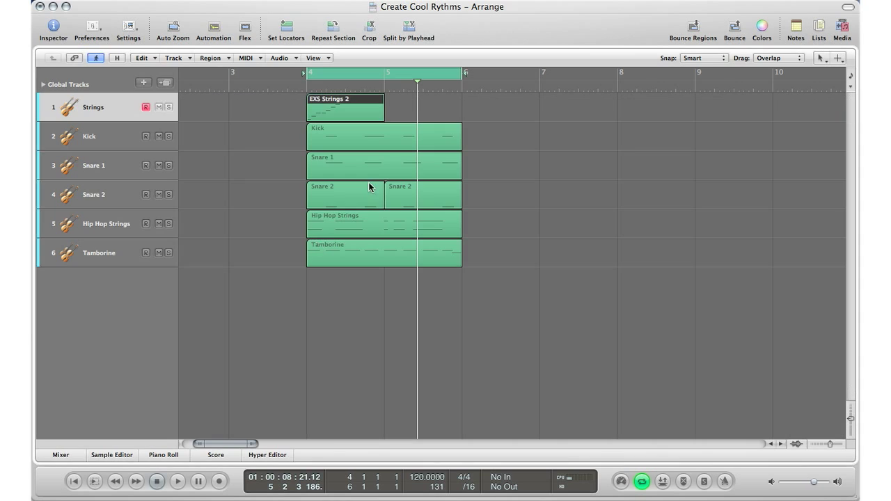
{"action": "key", "text": "z"}
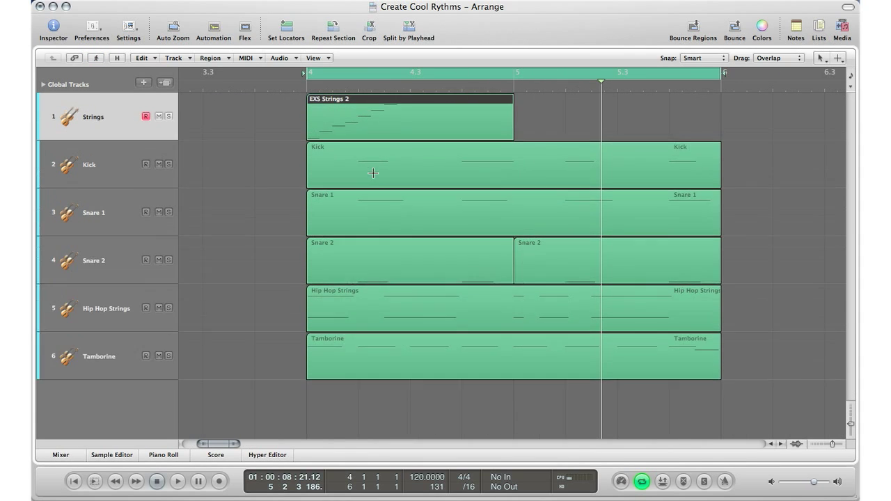
{"action": "key", "text": "Escape"}
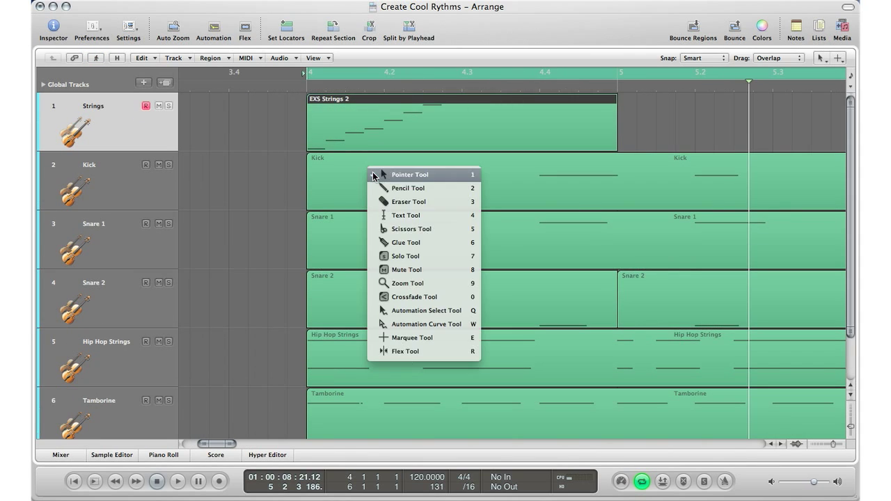
{"action": "key", "text": "5"}
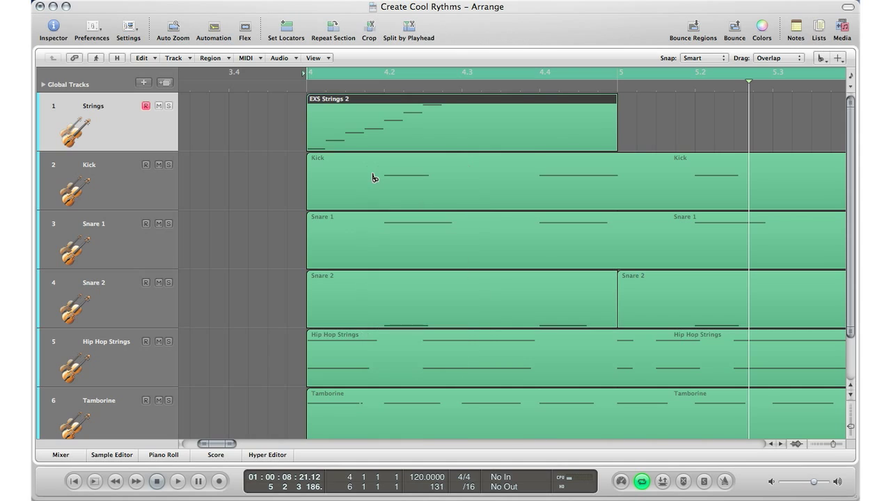
{"action": "left_click", "coordinate": [443, 110]}
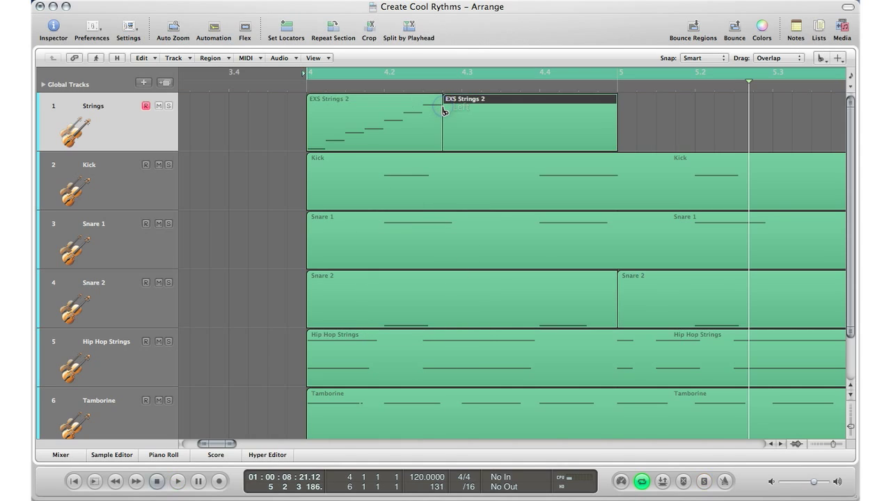
Select the split-off right part with the Pointer tool and delete it.
{"action": "key", "text": "Escape"}
{"action": "key", "text": "1"}
{"action": "left_click", "coordinate": [471, 119]}
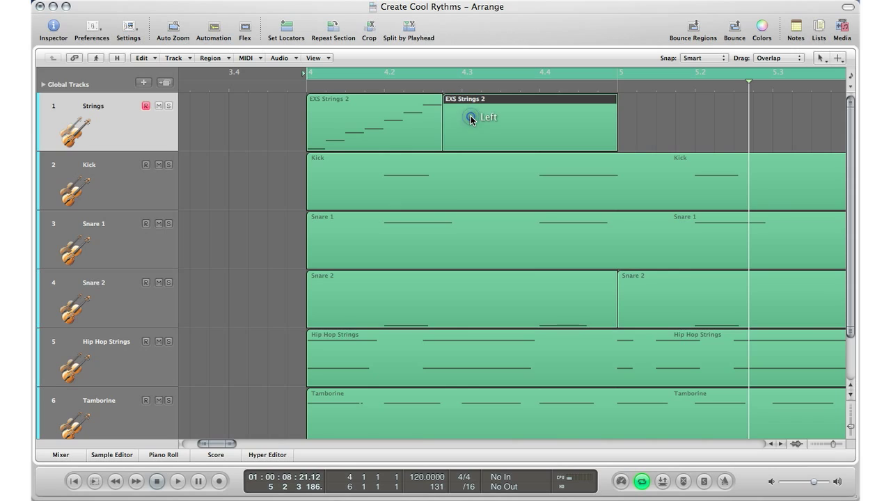
{"action": "key", "text": "Delete"}
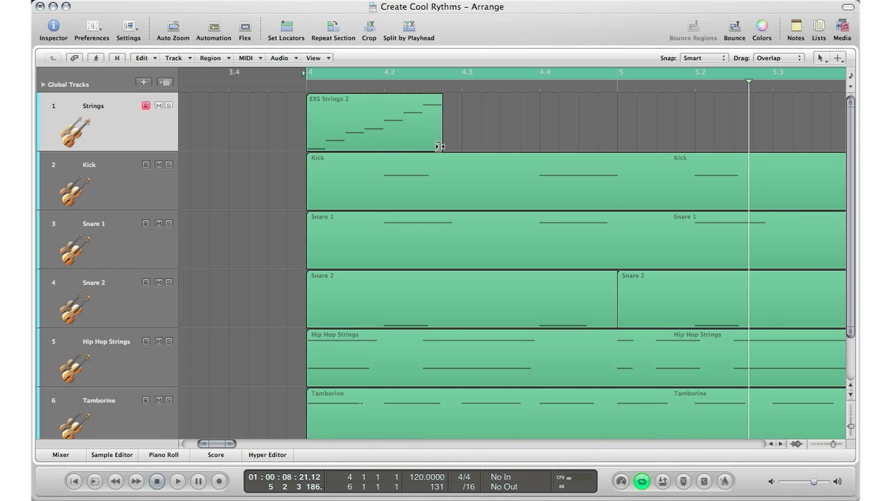
Alt-drag the EXS Strings 2 region's end to about 4.2 to time-compress it, then play.
{"action": "left_click_drag", "start_coordinate": [439, 146], "coordinate": [382, 139]}
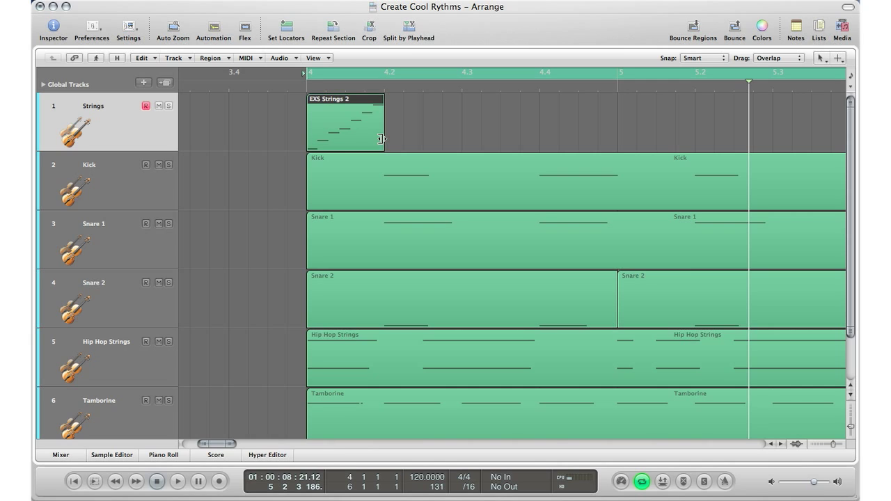
{"action": "key", "text": "space"}
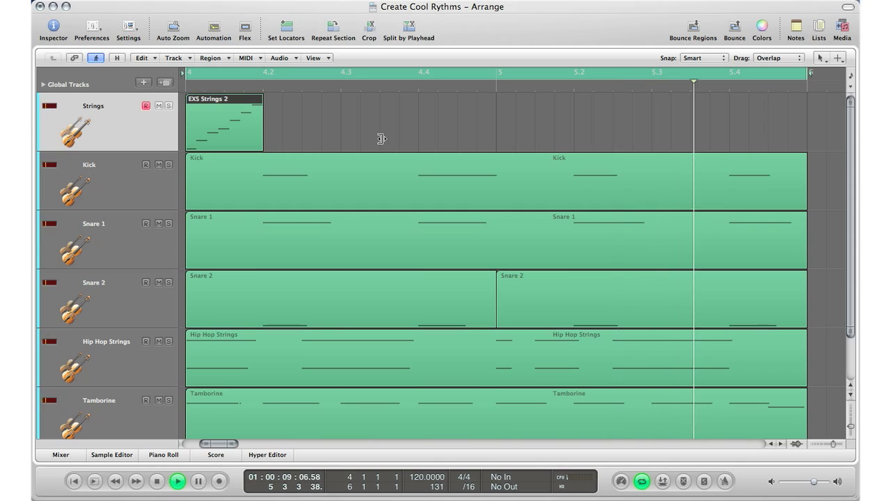
Stop playback and open the EXS Strings 2 region's C2–G#2 notes in the Piano Roll.
{"action": "key", "text": "space"}
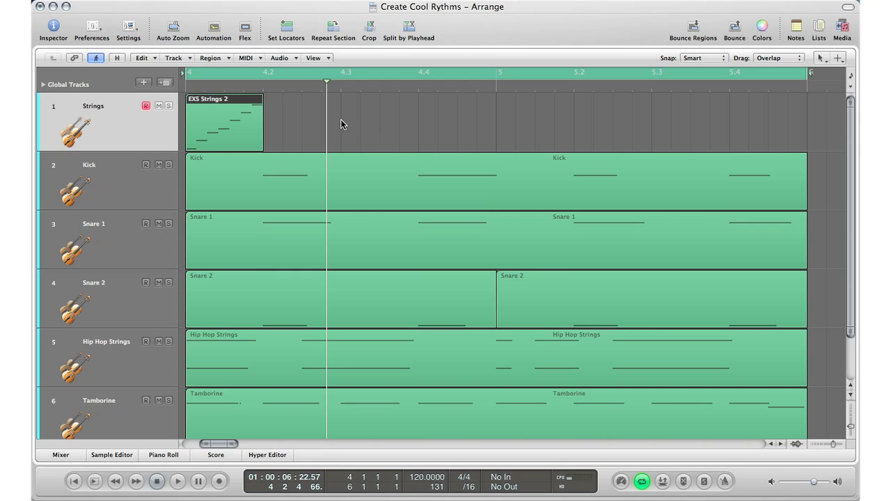
{"action": "double_click", "coordinate": [230, 131]}
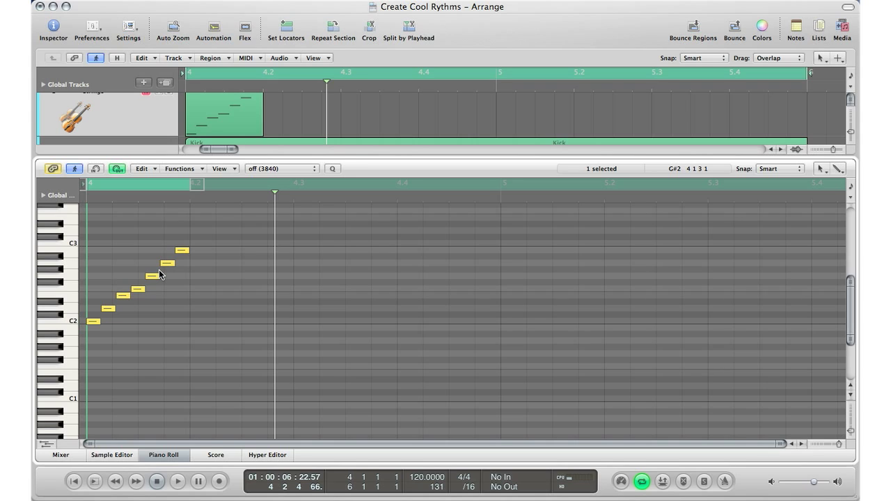
{"action": "key", "text": "space"}
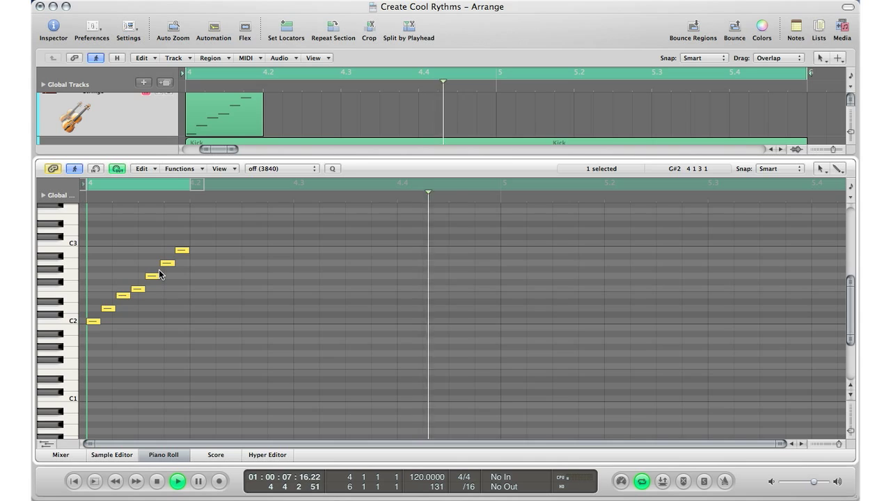
{"action": "key", "text": "space"}
{"action": "key", "text": "super+z"}
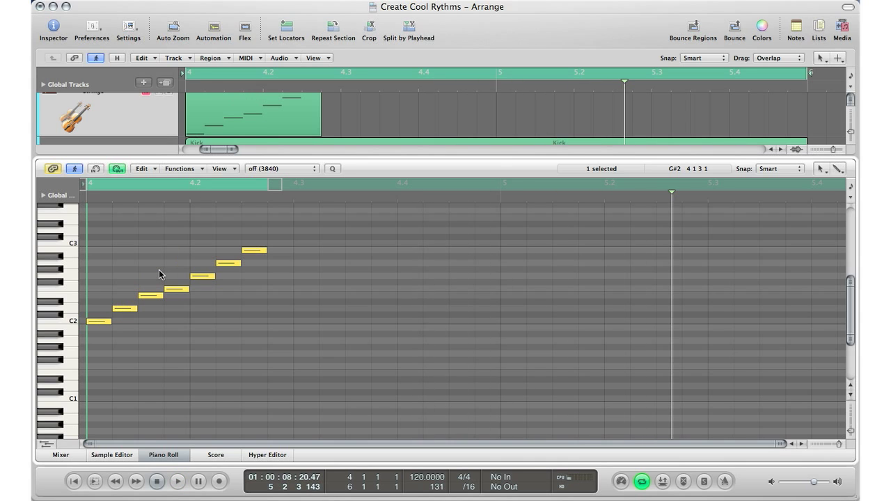
{"action": "key", "text": "space"}
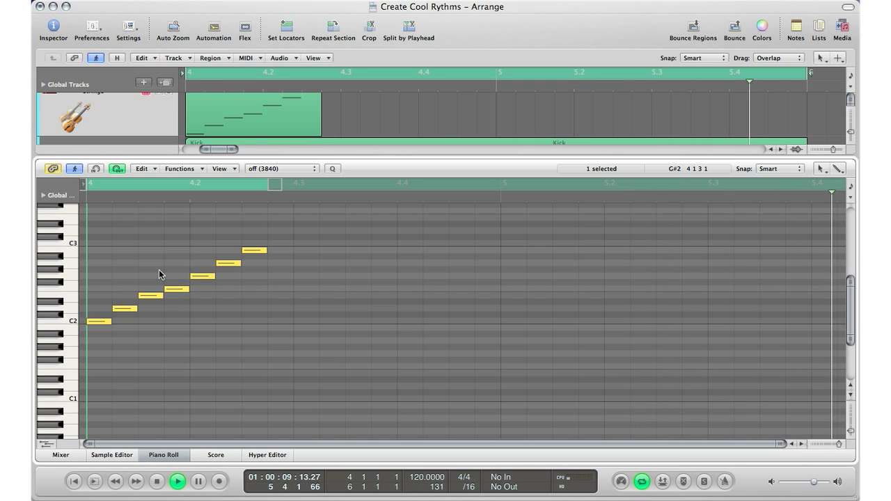
{"action": "key", "text": "space"}
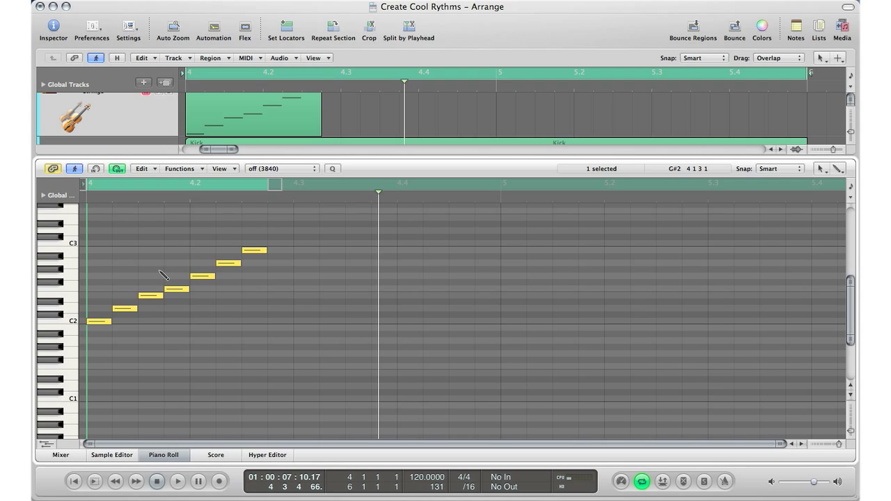
{"action": "key", "text": "super+z"}
{"action": "key", "text": "space"}
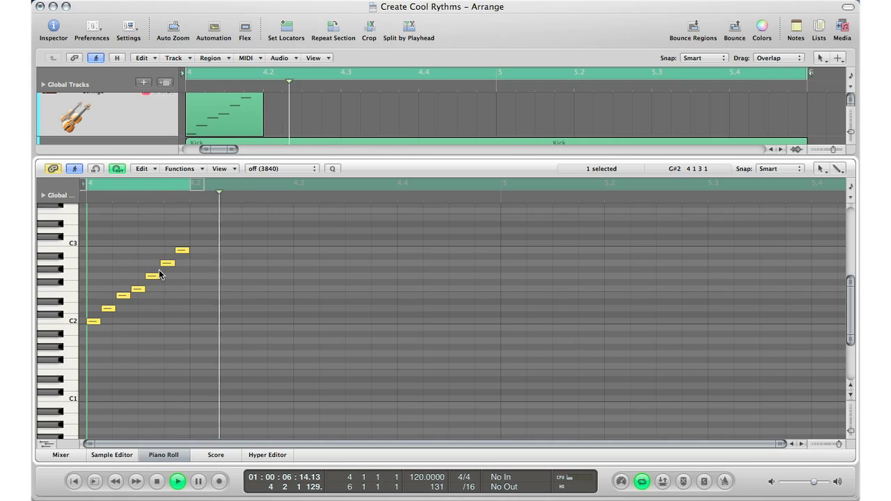
{"action": "key", "text": "space"}
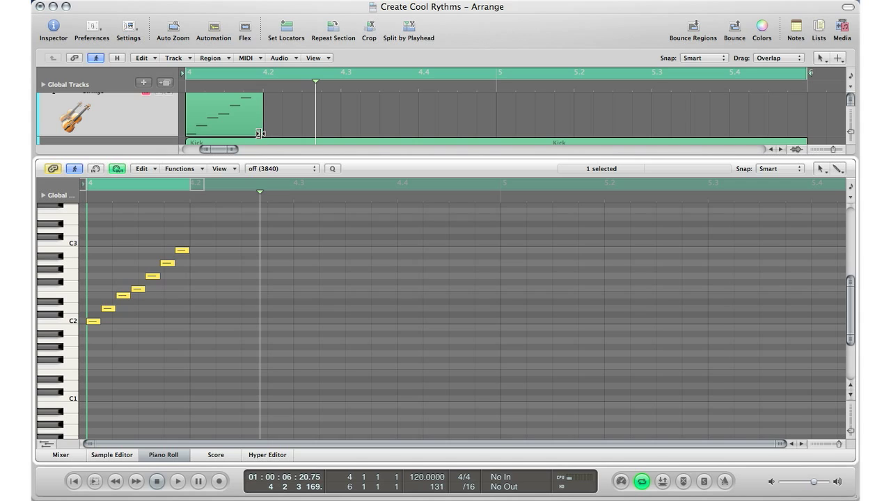
Alt-drag the region's corner to about half its length, then play and stop to audition.
{"action": "left_click_drag", "start_coordinate": [259, 133], "coordinate": [225, 123]}
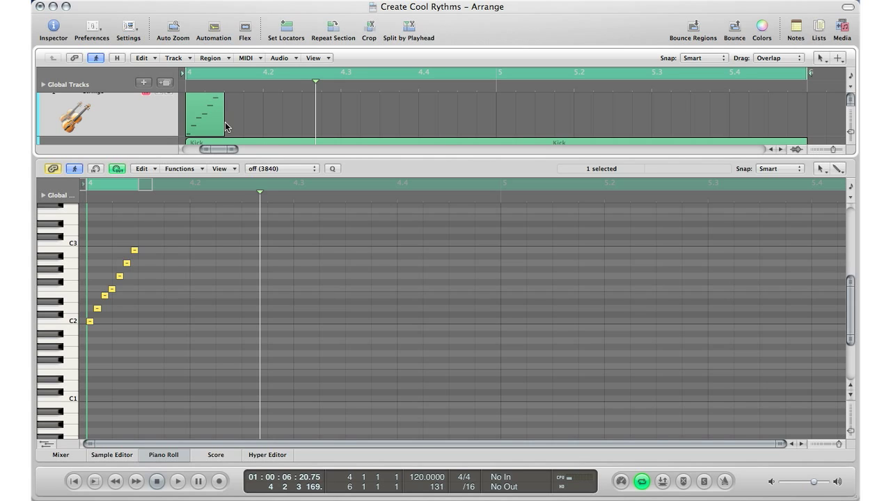
{"action": "key", "text": "space"}
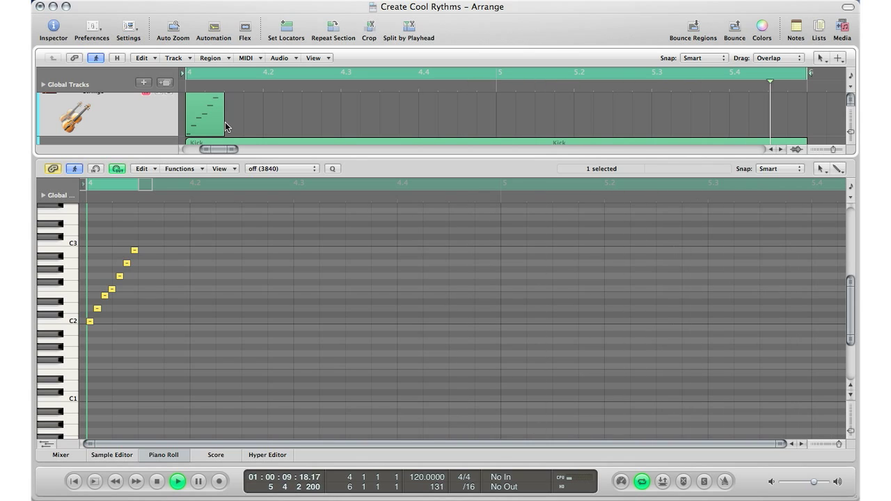
{"action": "key", "text": "space"}
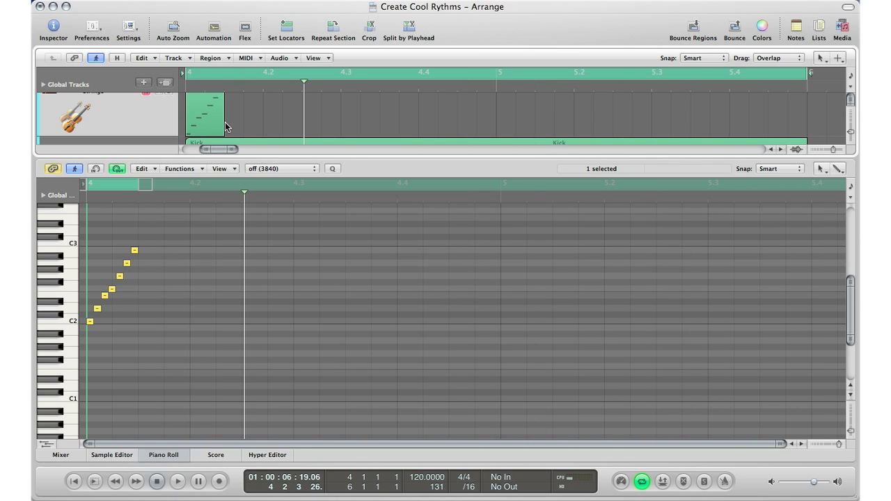